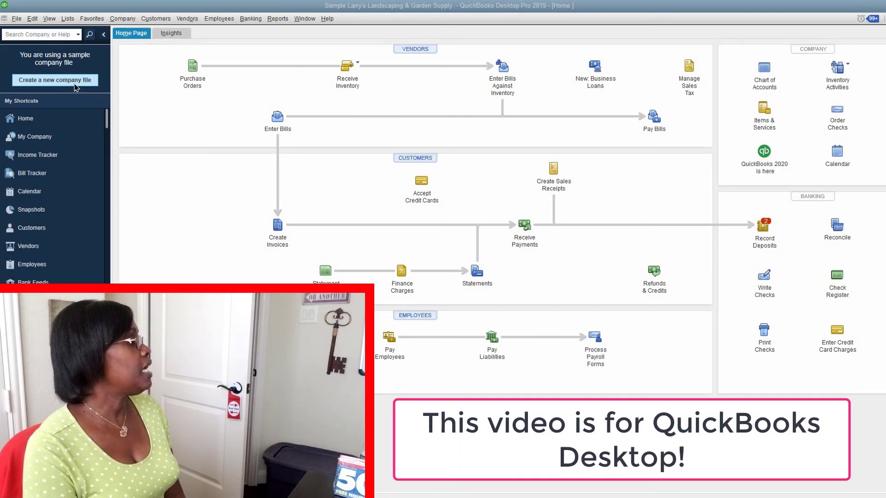
Open the User List from the Company menu's users and passwords setup and start adding a user
left_click(123, 19)
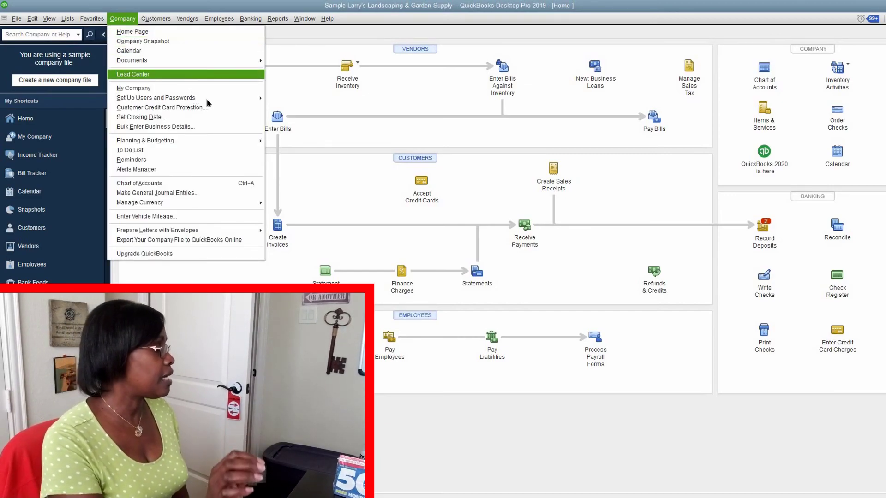
mouse_move(259, 104)
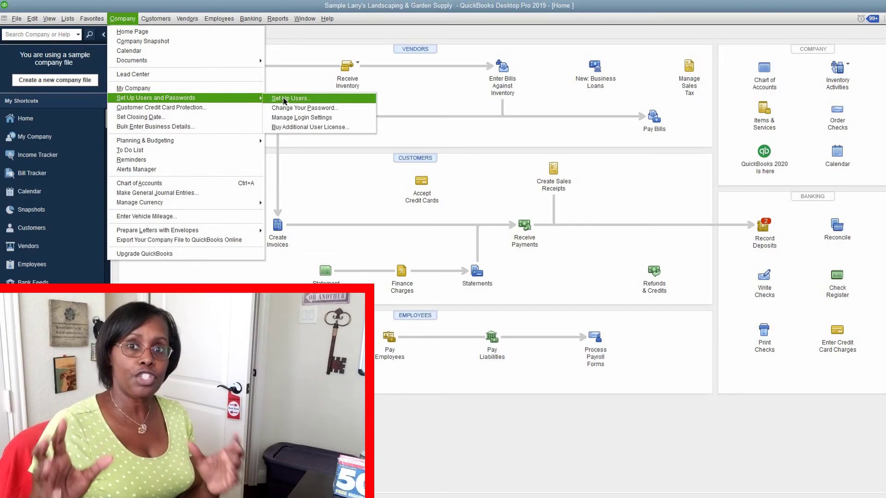
left_click(284, 98)
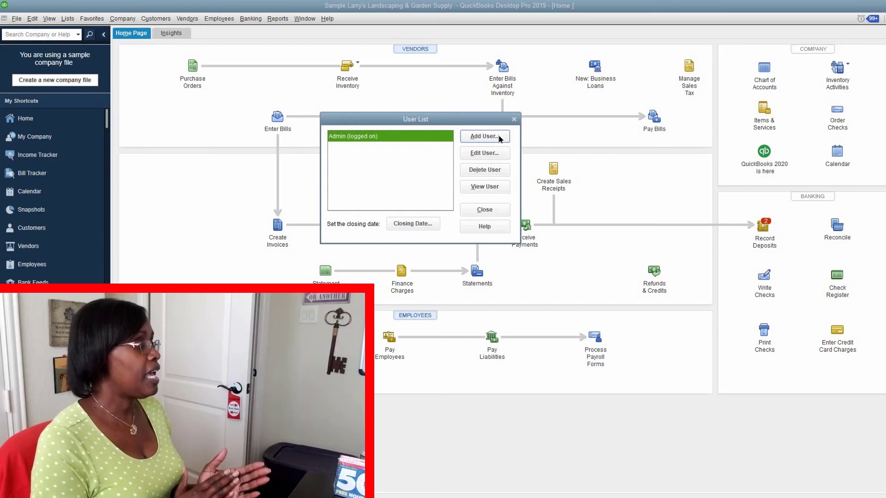
left_click(499, 138)
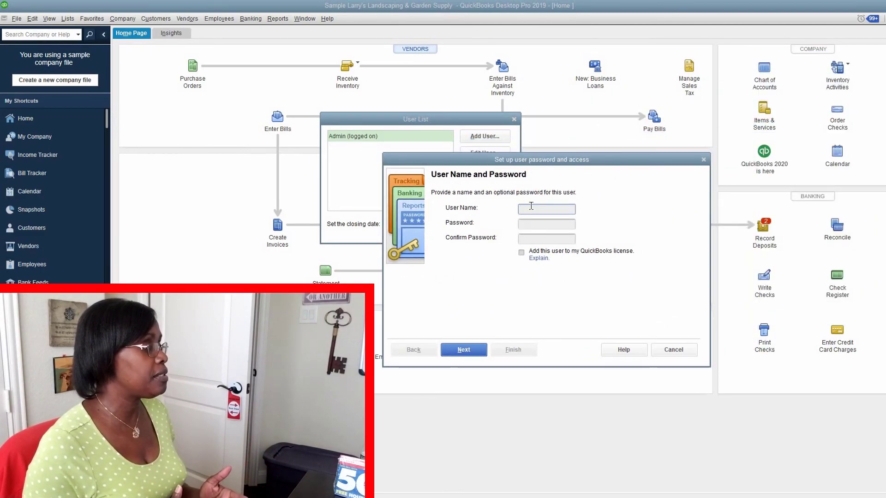
Enter the new user's name and a password, confirm the password, and continue
type("John")
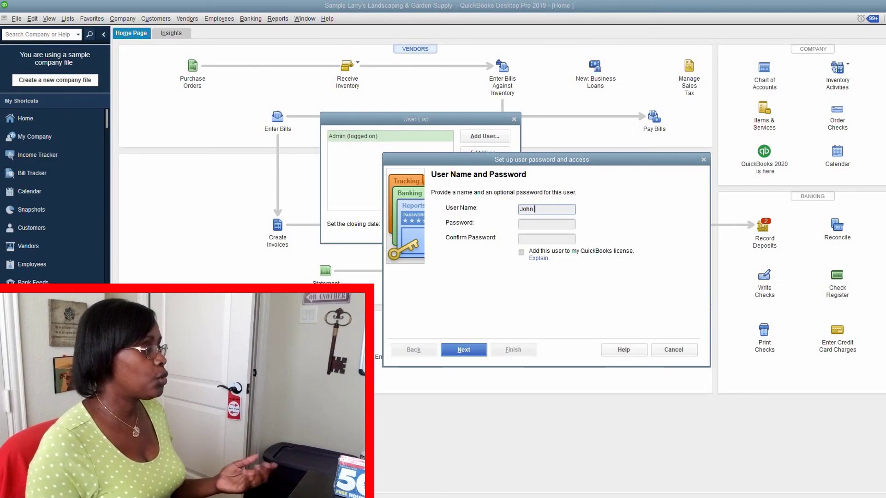
type(" Doe")
key("Tab")
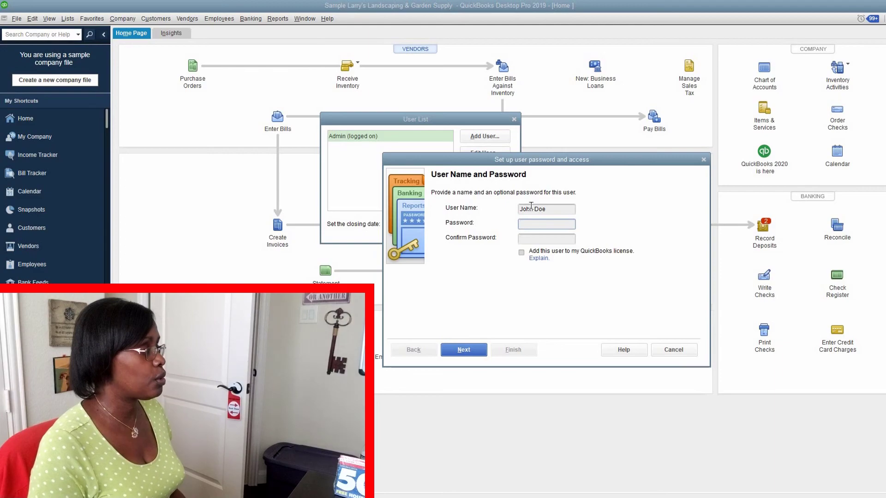
type("••••••")
key("Tab")
type("••••••")
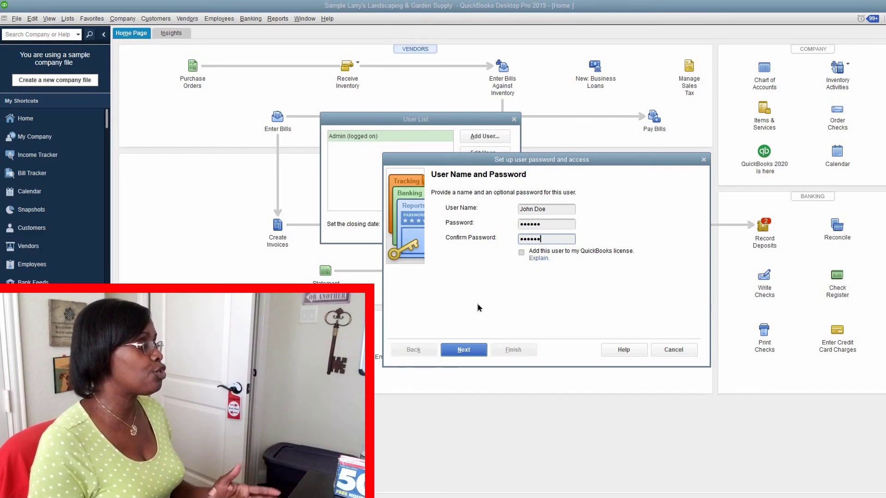
left_click(463, 350)
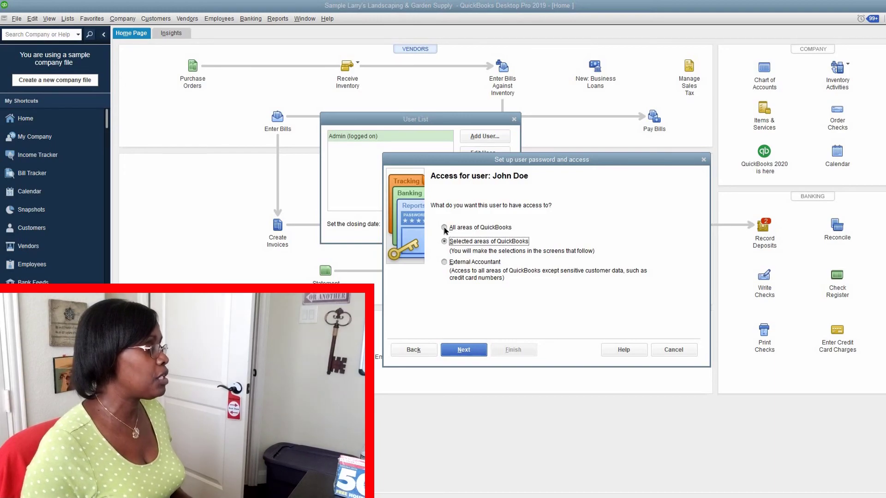
Restrict the new user to 'Selected areas of QuickBooks' and go to access page 1 of 9
left_click(505, 227)
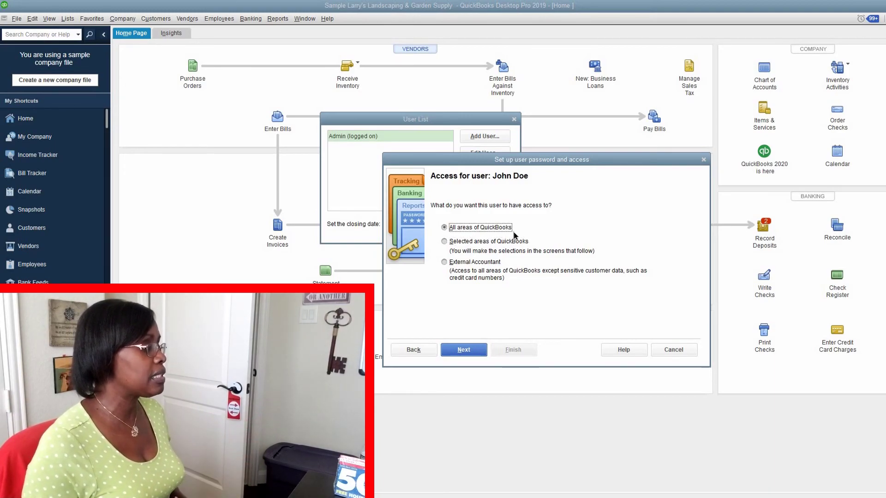
left_click(445, 242)
key("Return")
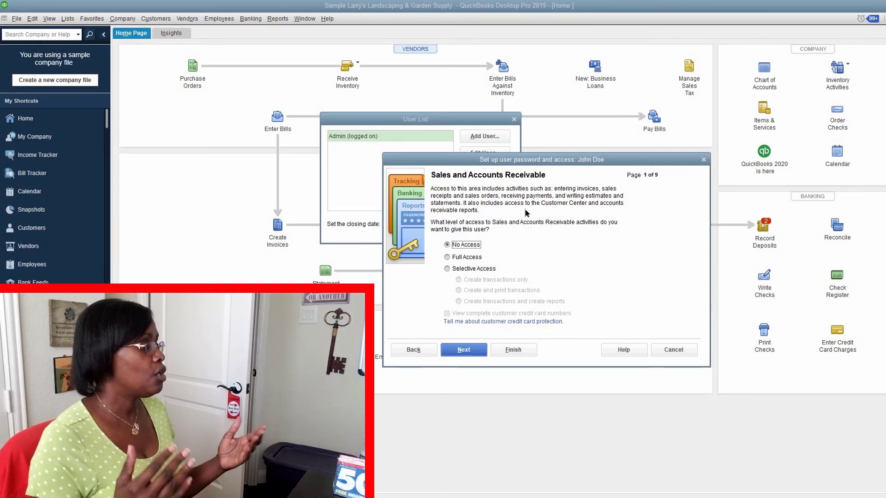
Give Sales and Accounts Receivable selective access limited to creating and printing transactions
left_click(446, 269)
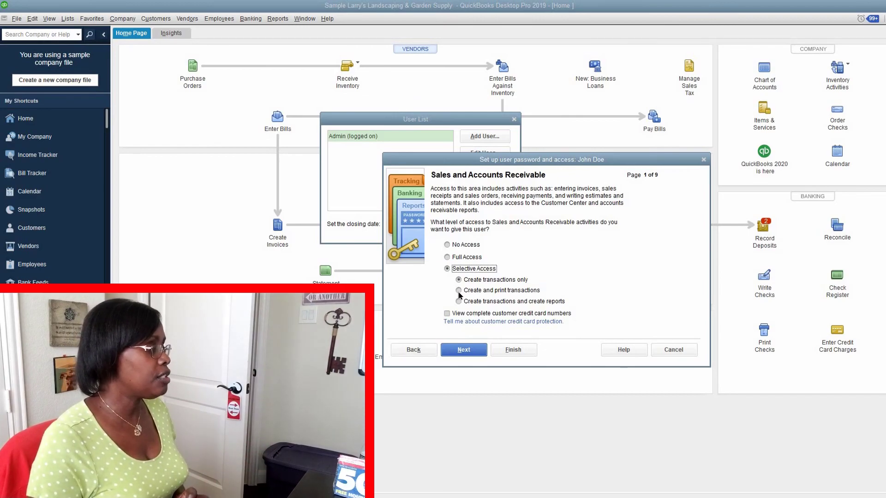
left_click(502, 291)
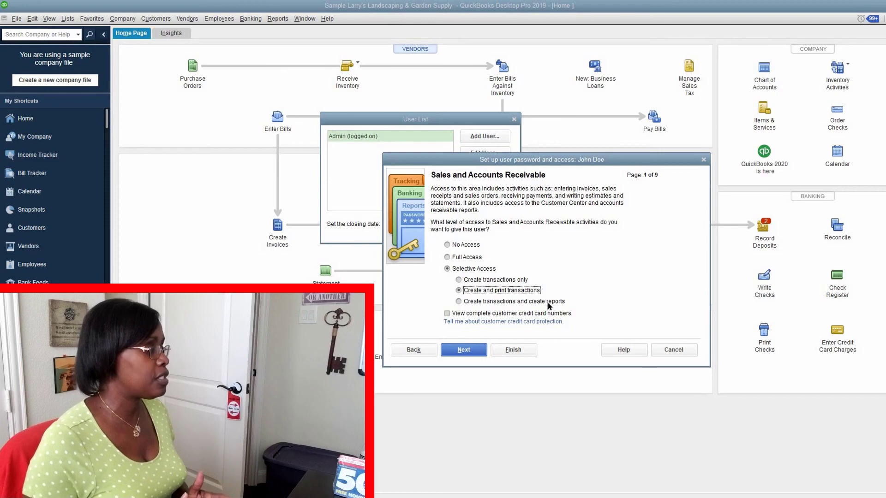
key("Return")
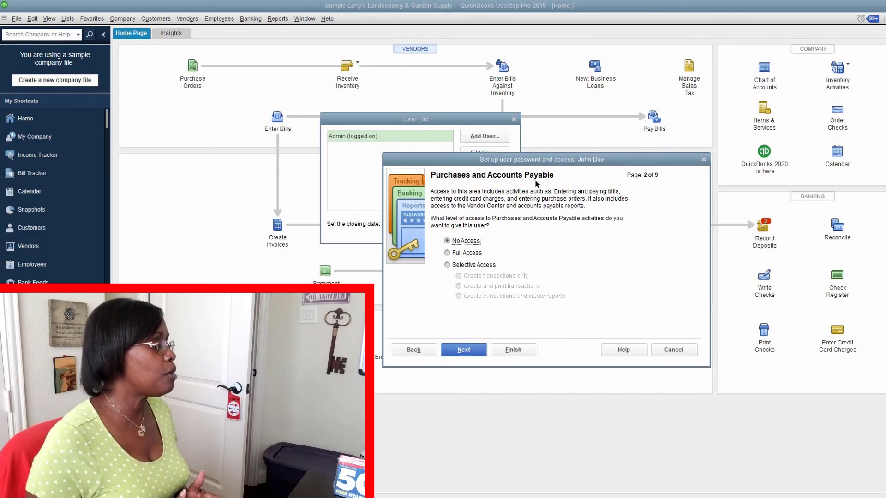
Review the sales access page, then leave Purchases and Accounts Payable at No Access
left_click(414, 350)
left_click(452, 353)
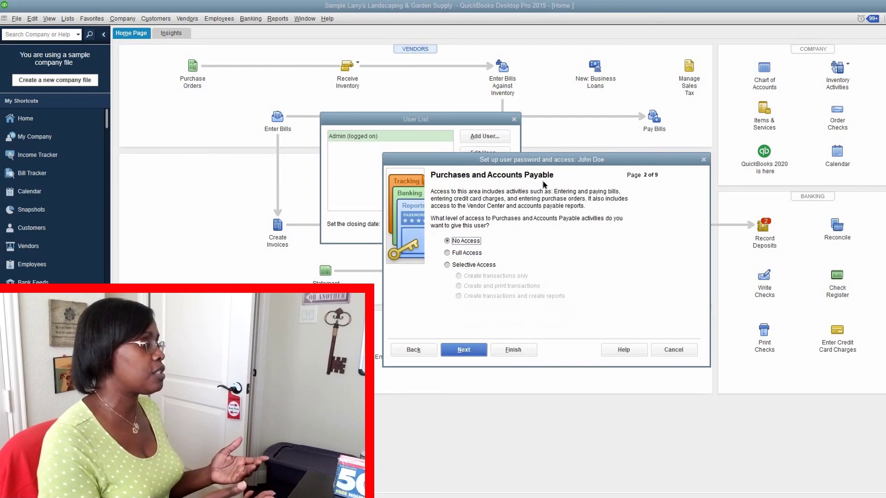
left_click(413, 350)
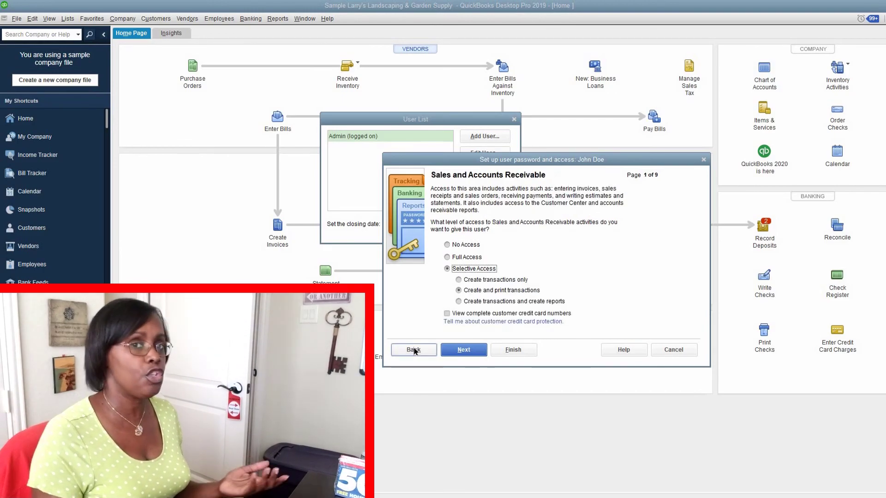
left_click(464, 350)
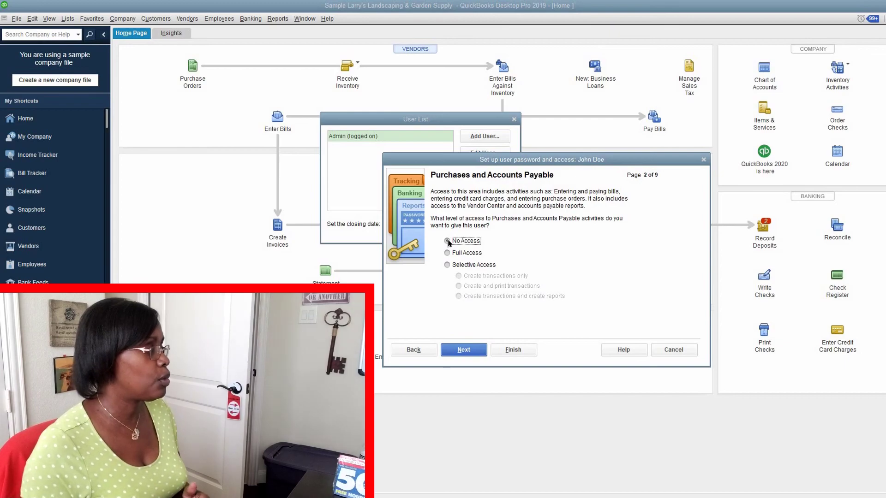
left_click(463, 350)
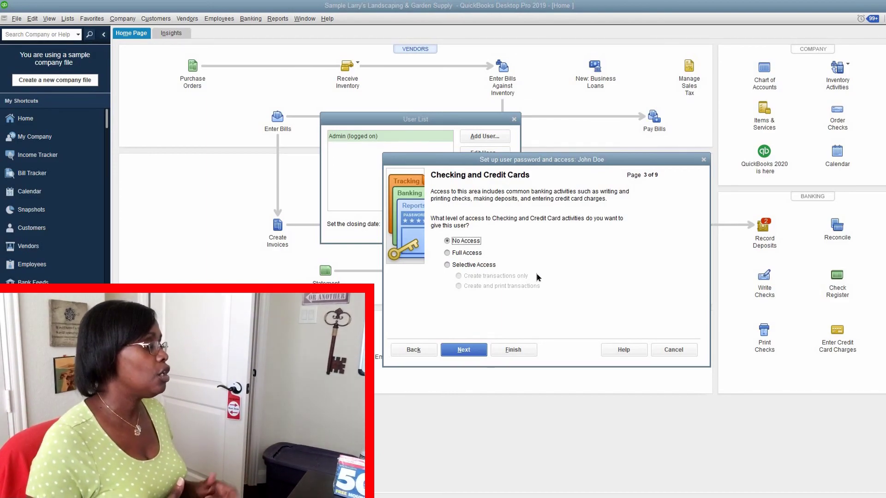
Set Checking and Credit Cards to No Access and continue to the Inventory page
left_click(447, 253)
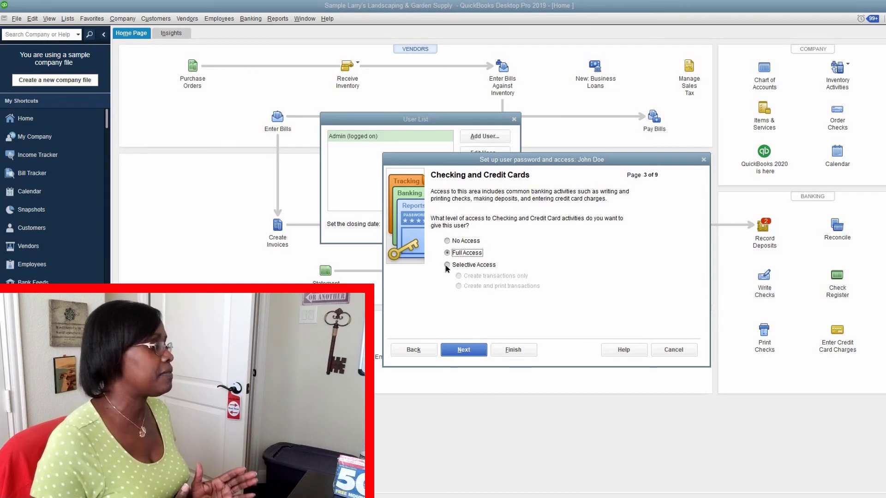
left_click(447, 264)
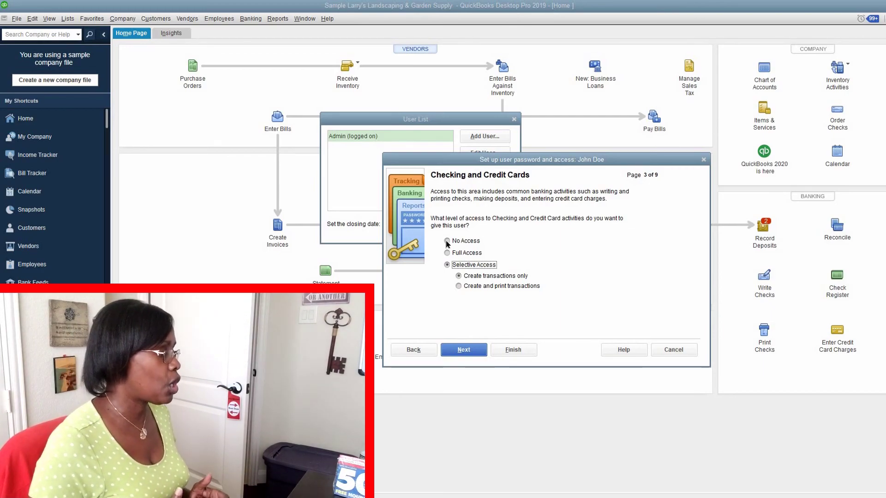
left_click(447, 241)
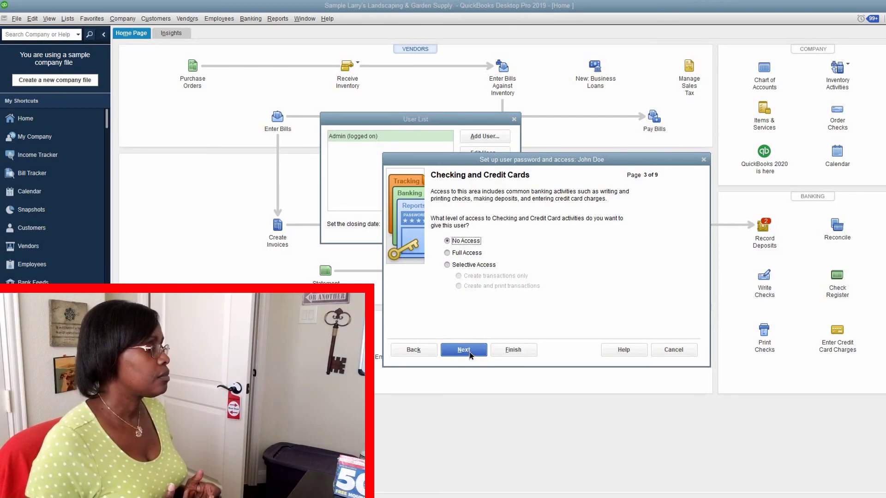
key("Return")
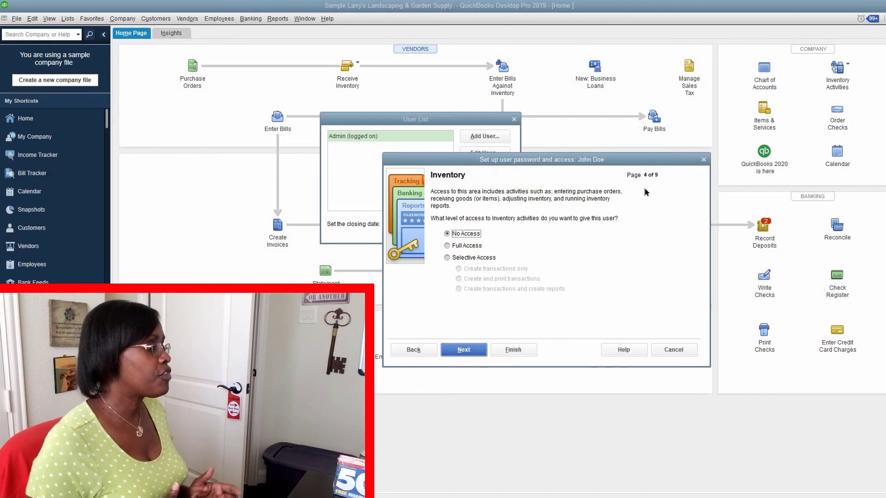
Leave Inventory, Payroll, Sensitive Accounting and Sensitive Financial Reporting at No Access
left_click(464, 350)
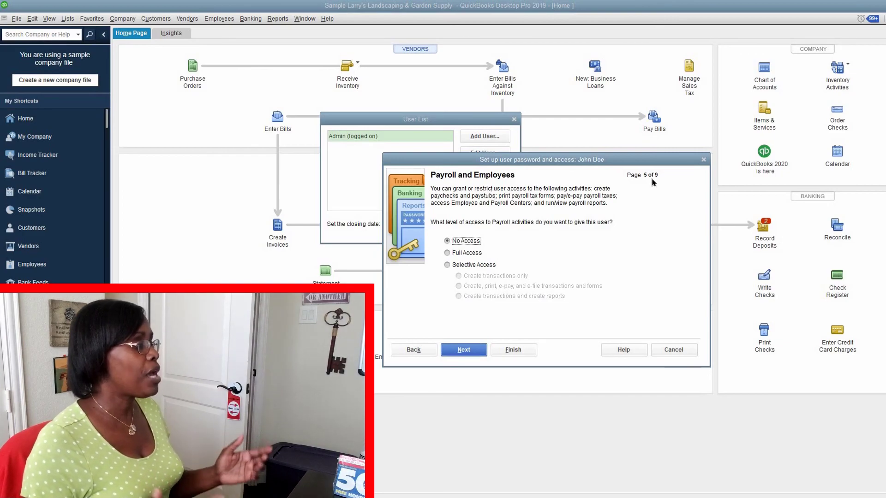
left_click(463, 350)
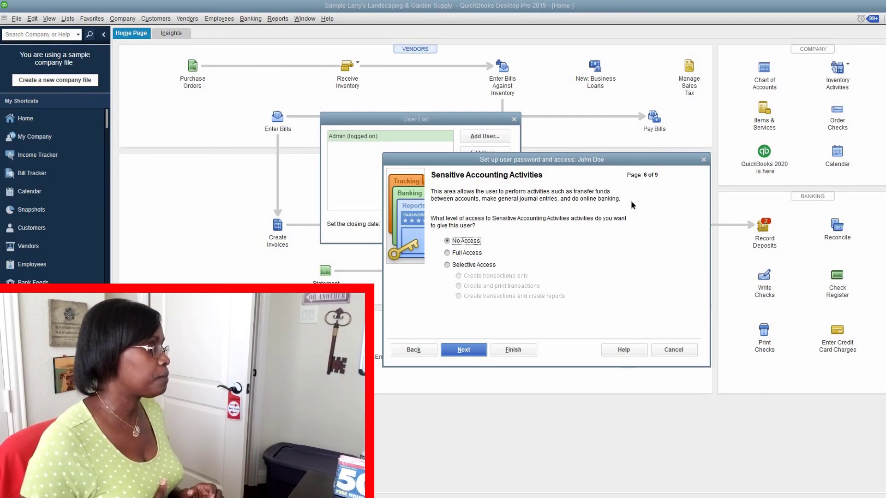
key("Return")
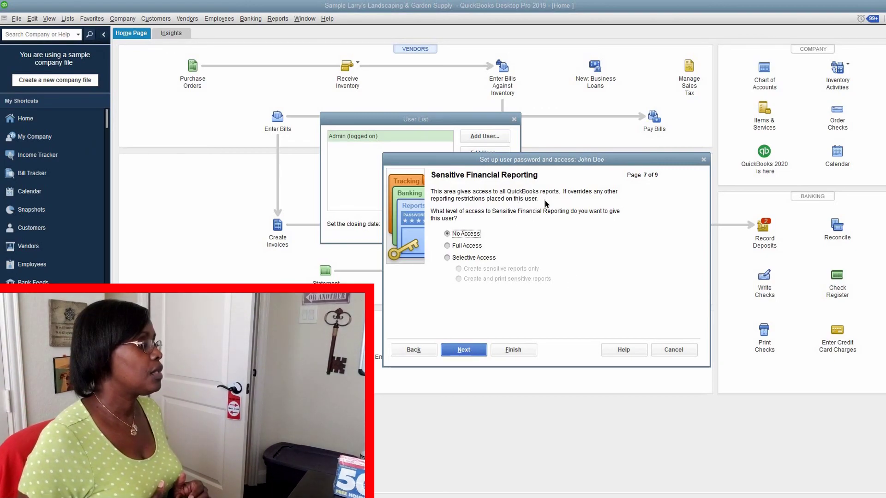
key("Return")
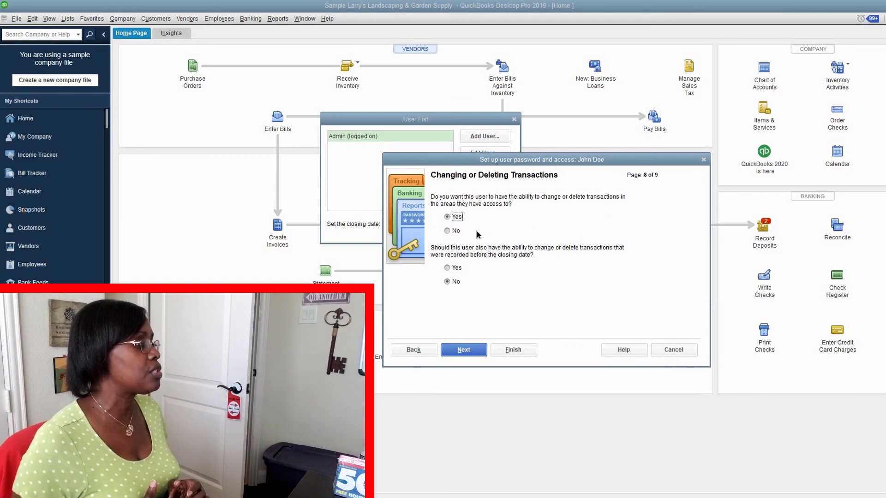
Allow changing or deleting transactions, but not transactions dated before the closing date
left_click(447, 230)
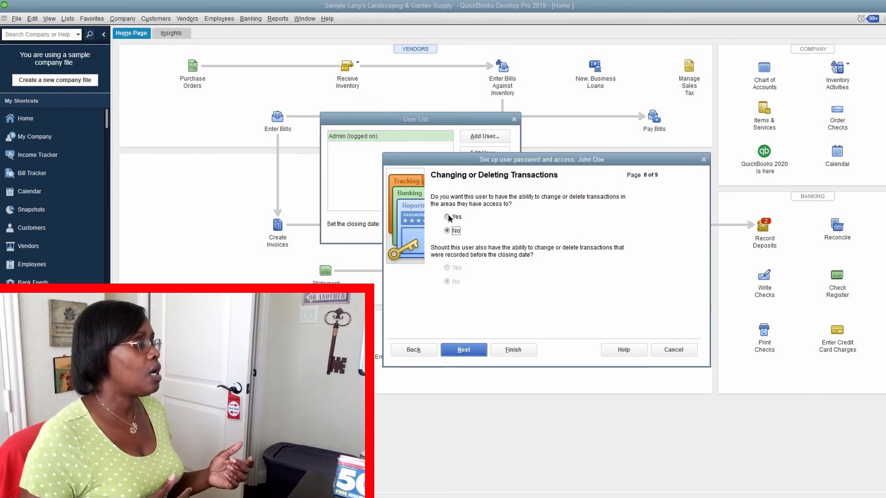
left_click(447, 217)
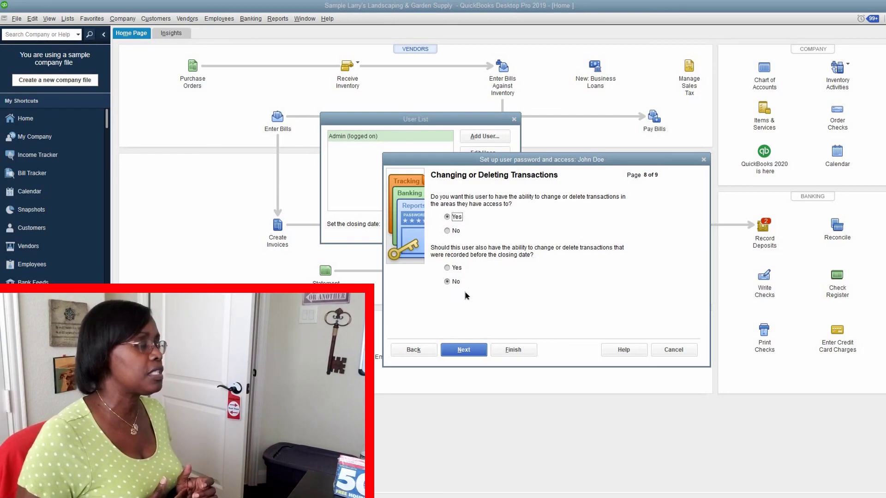
left_click(465, 350)
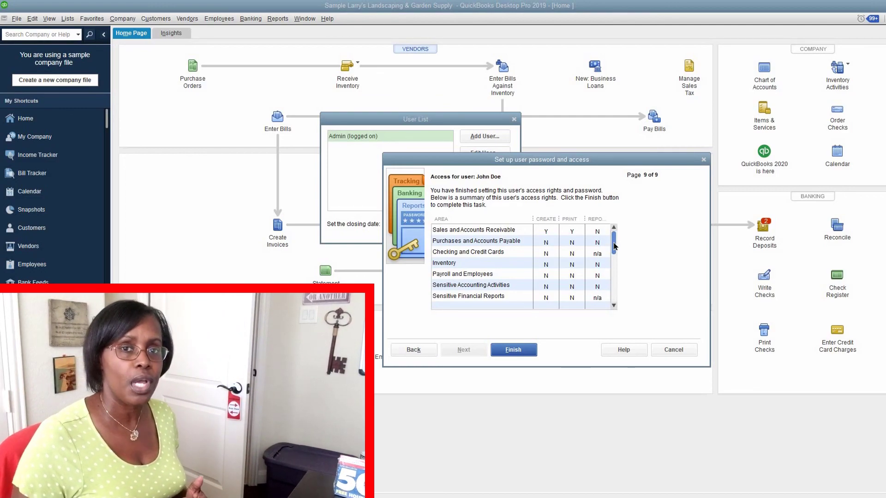
Review the access summary table and finish creating the new user
scroll(526, 235, "down", 1)
scroll(526, 236, "up", 1)
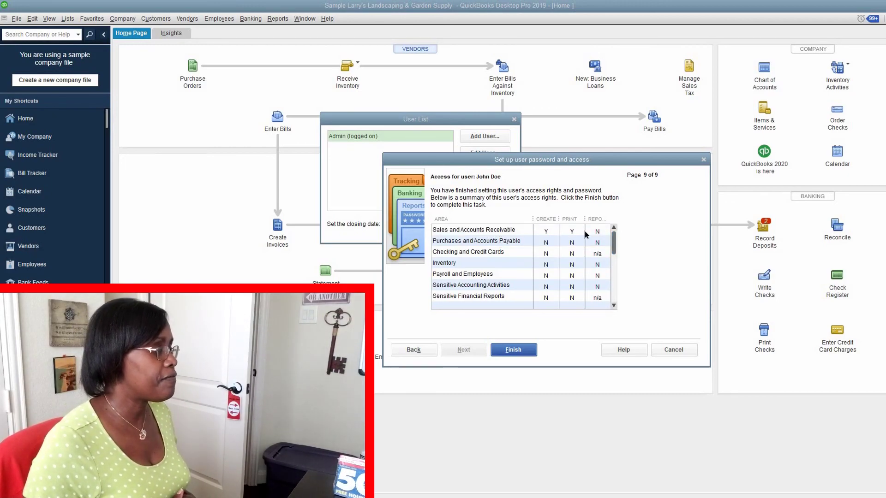
scroll(598, 237, "down", 2)
left_click(526, 350)
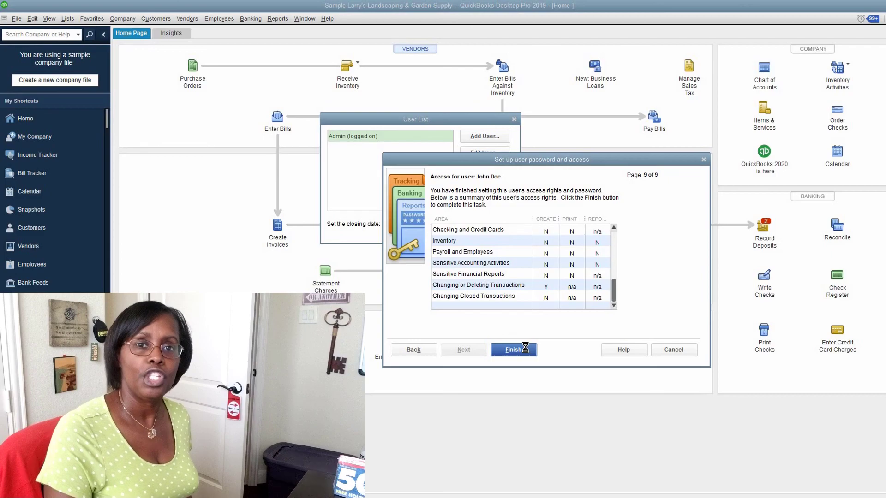